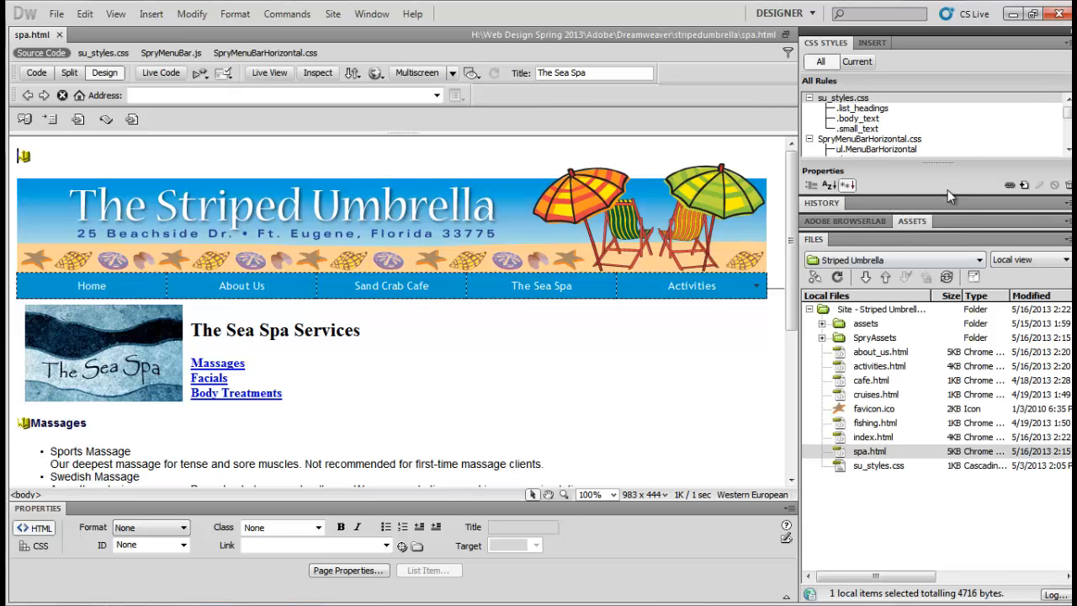
# - Enlarge the list of CSS rules and review the type settings of the ul.MenuBarHorizontal rule
pyautogui.moveTo(947, 197); pyautogui.dragTo(925, 311)
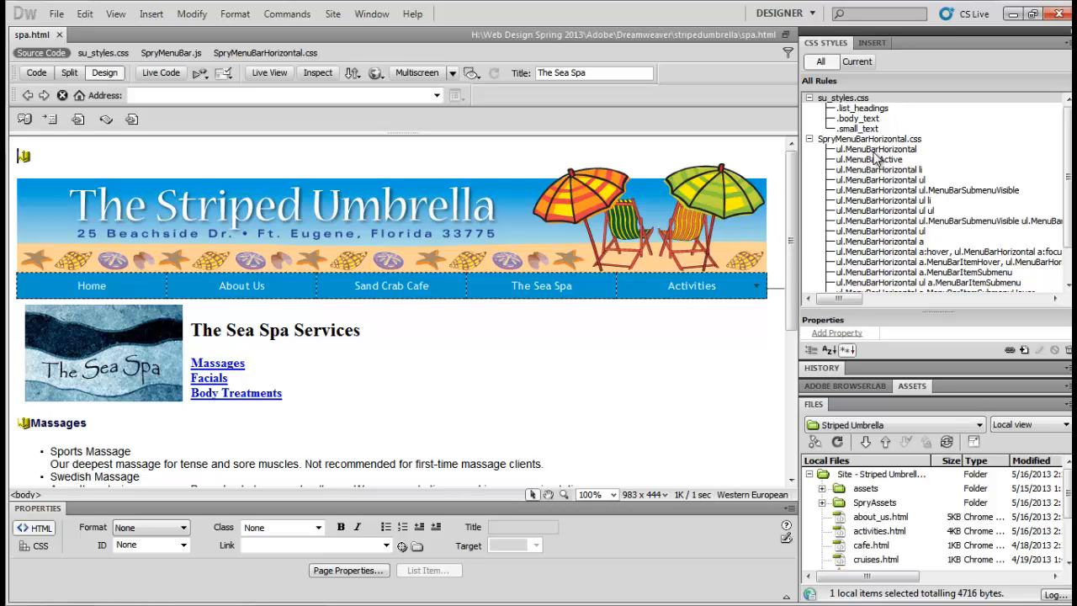
pyautogui.click(875, 152)
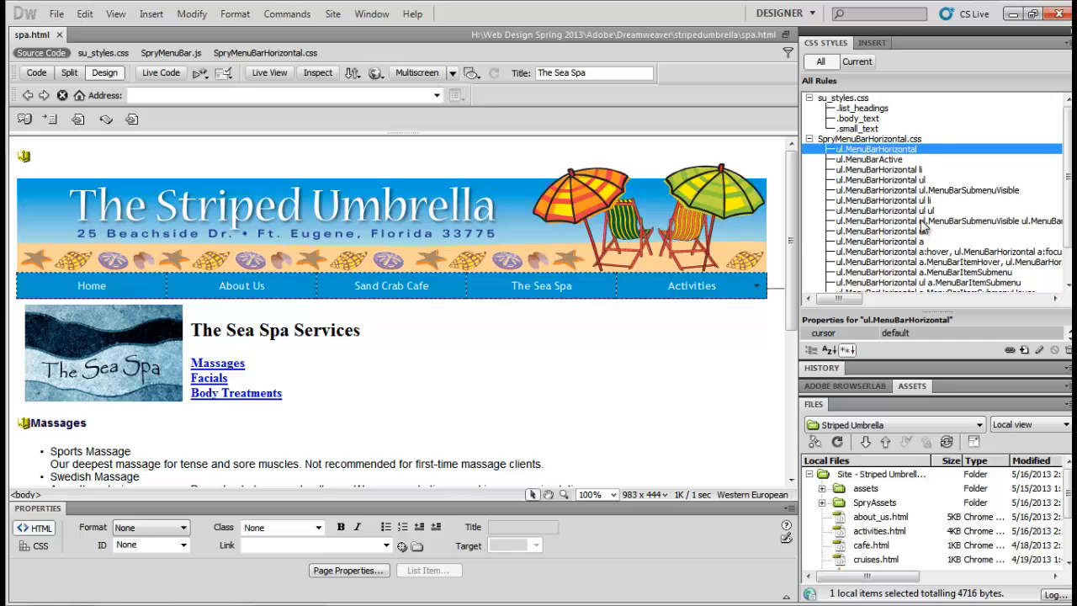
pyautogui.doubleClick(893, 151)
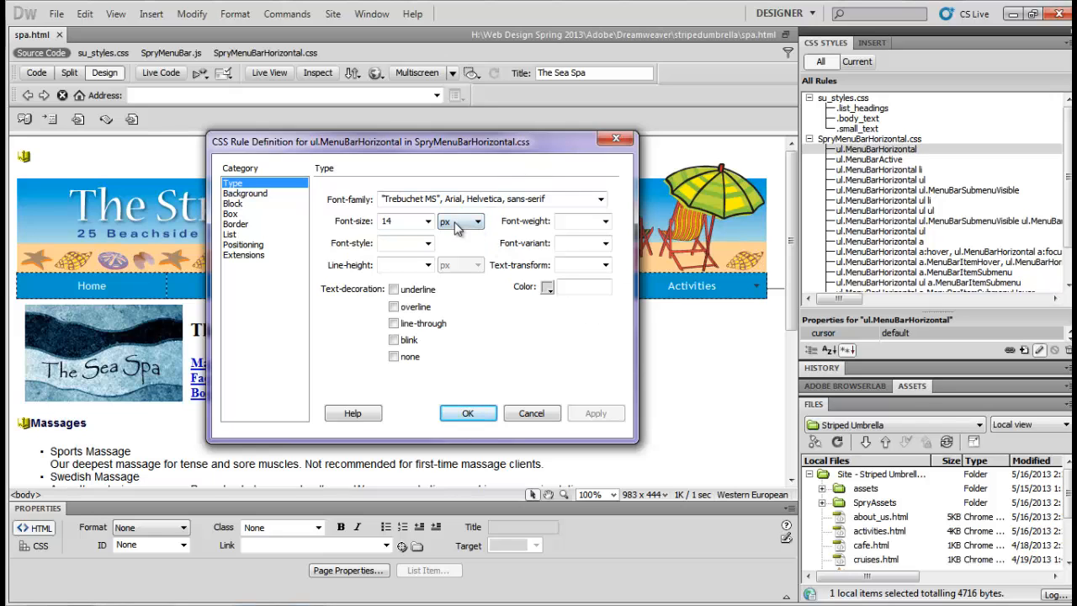
pyautogui.click(471, 413)
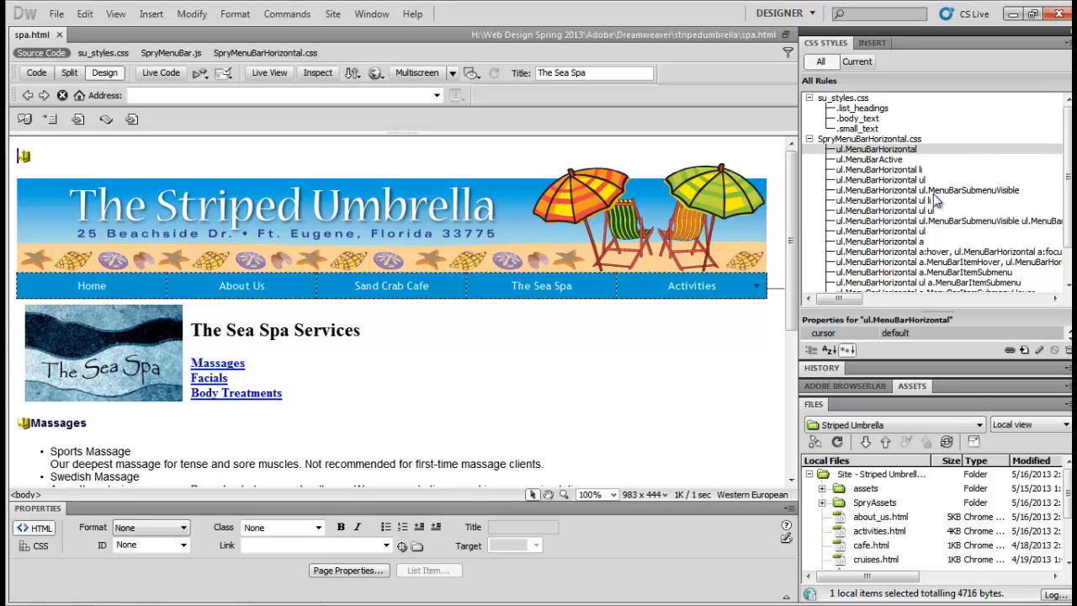
# - Review the Box and Block settings of the ul.MenuBarHorizontal li rule in its CSS rule definition
pyautogui.click(896, 170)
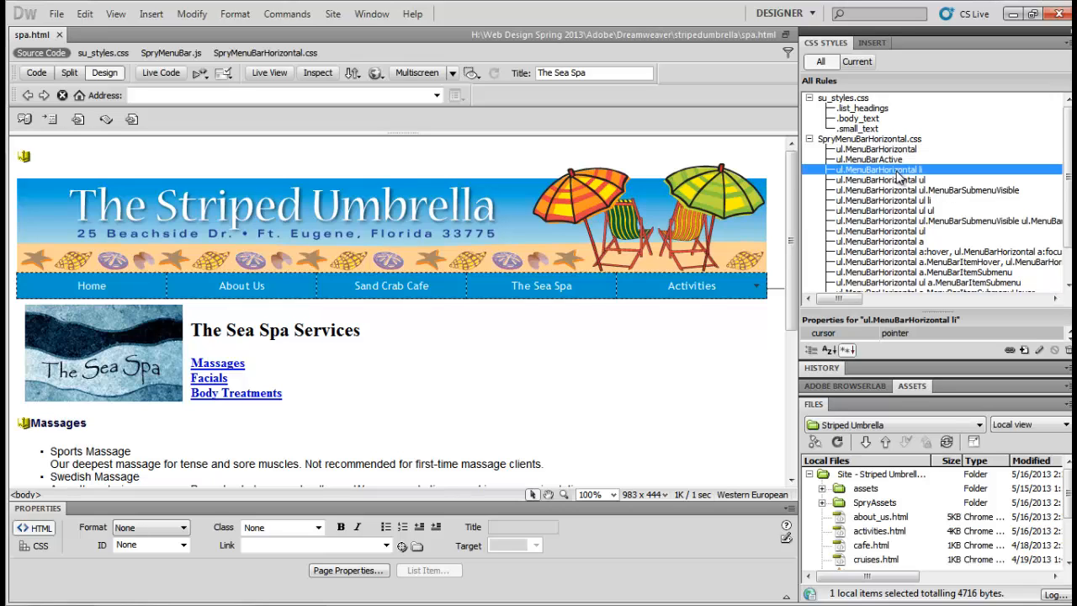
pyautogui.doubleClick(897, 172)
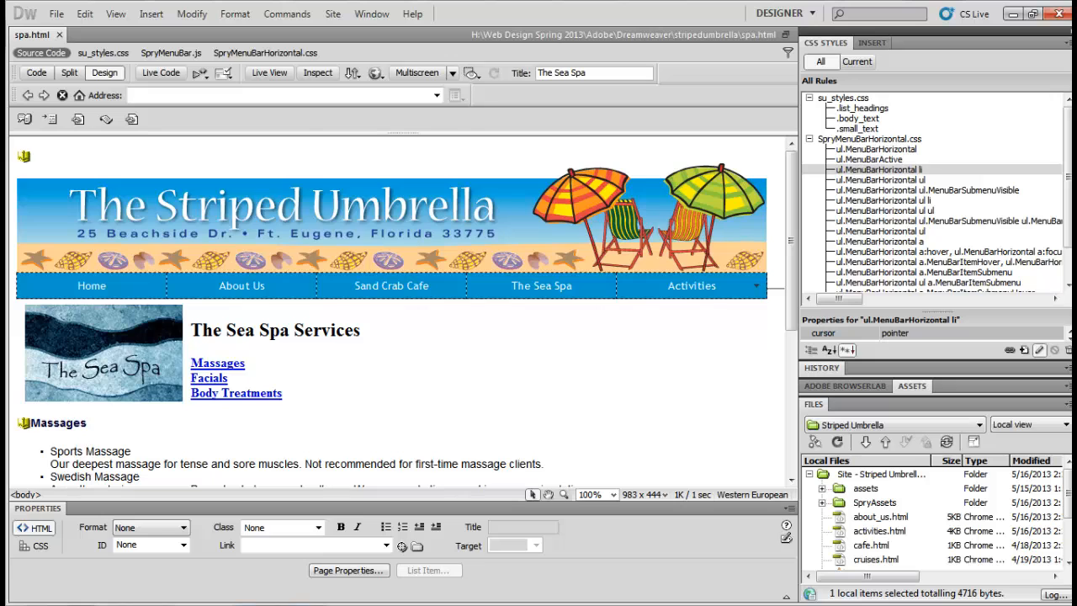
pyautogui.moveTo(487, 57); pyautogui.dragTo(509, 108)
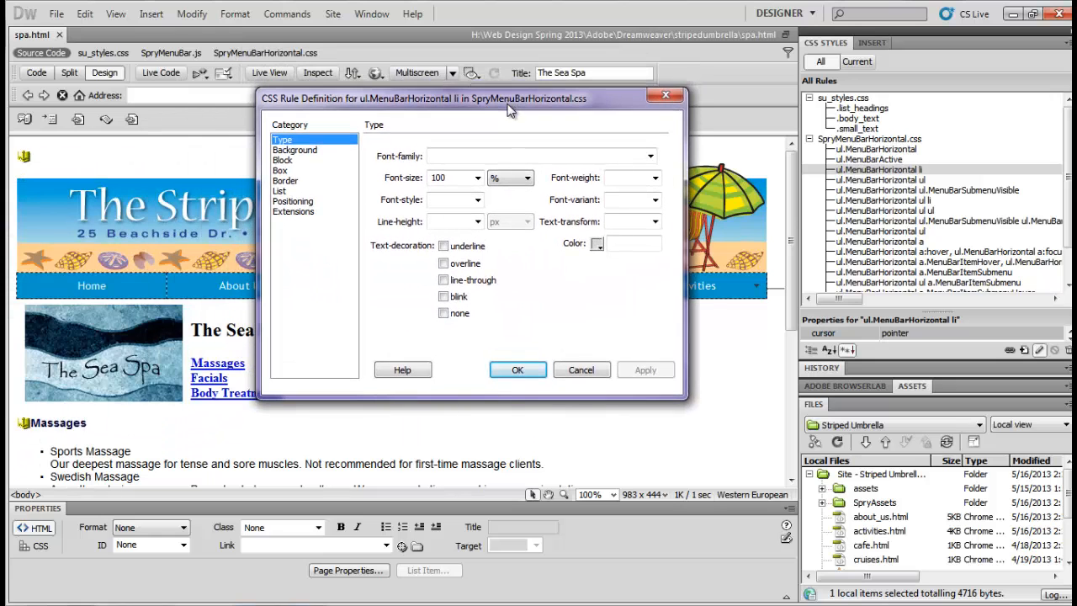
pyautogui.click(282, 170)
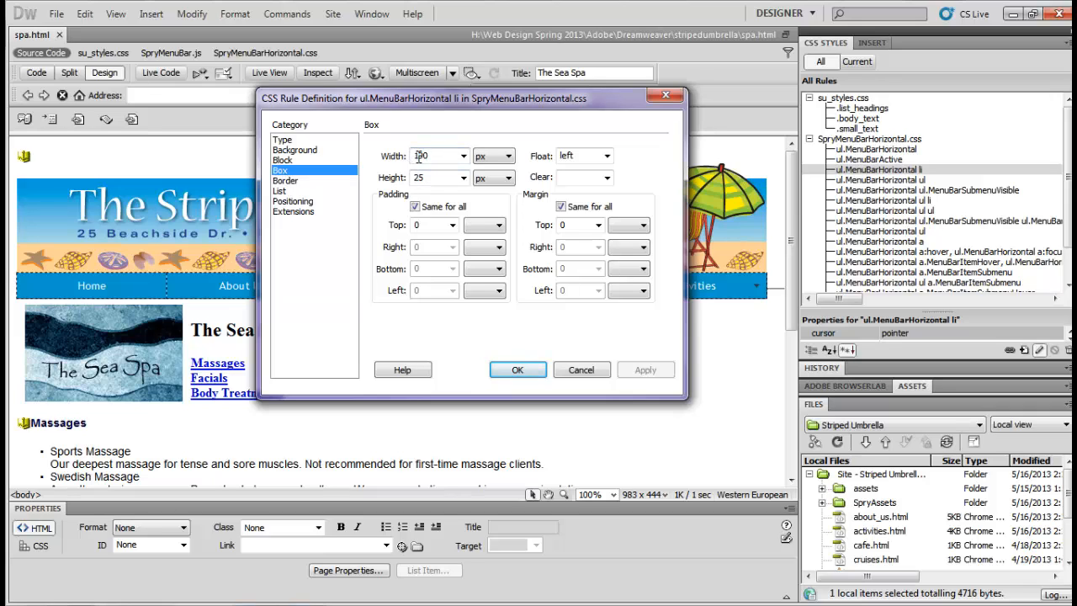
pyautogui.press('Tab')
pyautogui.click(289, 160)
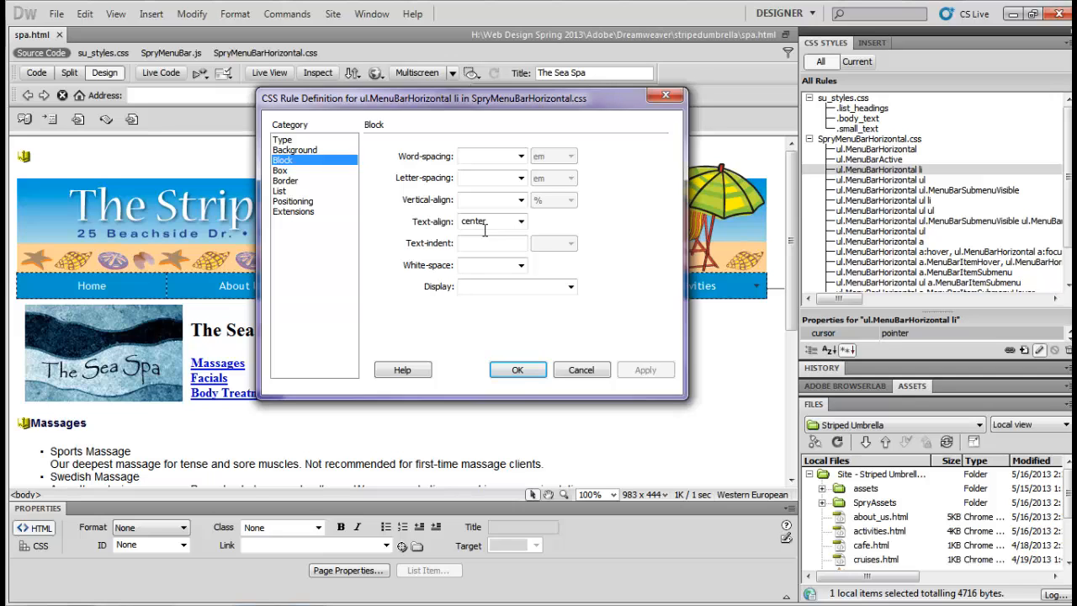
pyautogui.click(516, 371)
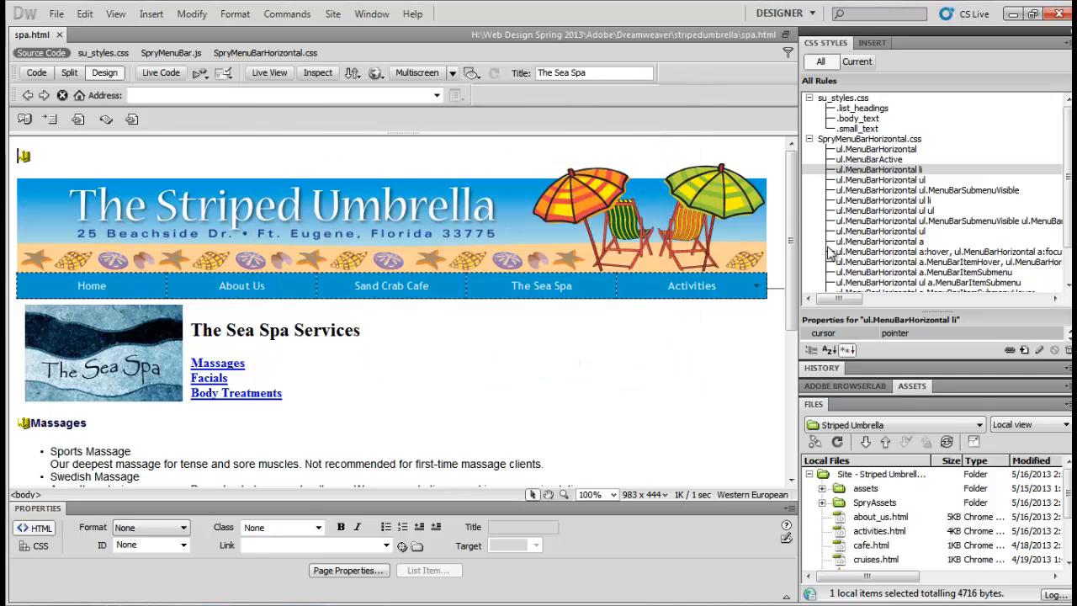
# - Review the text color and background color settings of the ul.MenuBarHorizontal a rule
pyautogui.click(879, 242)
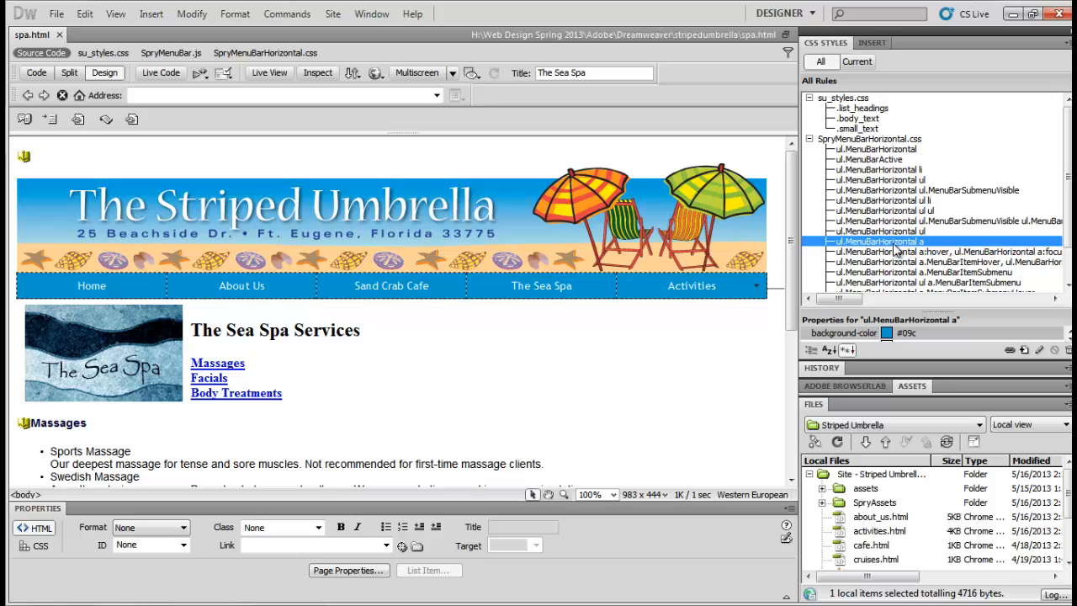
pyautogui.click(1038, 350)
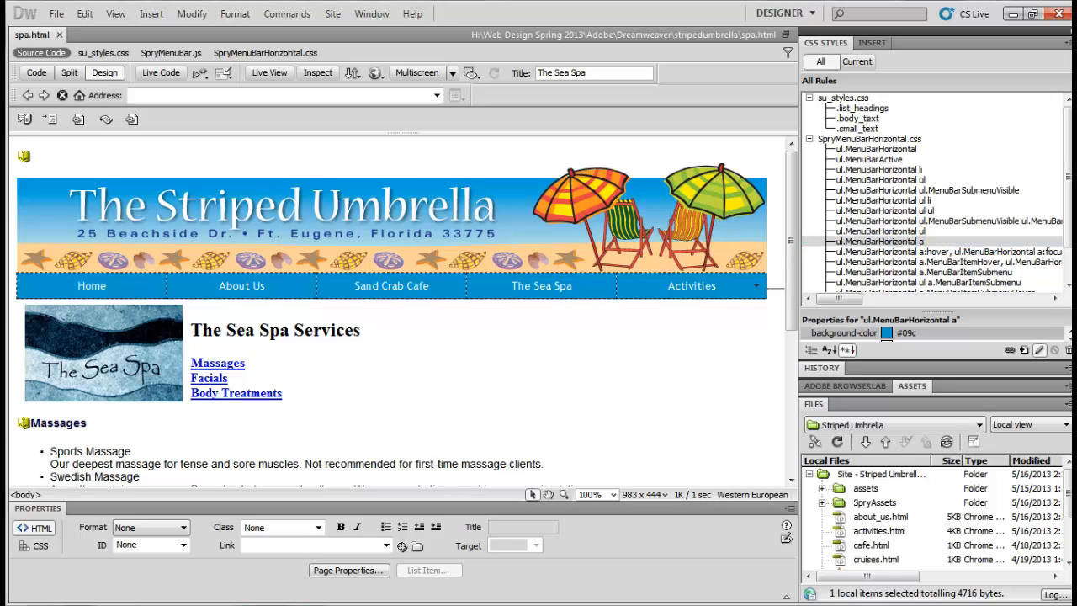
pyautogui.moveTo(673, 176); pyautogui.dragTo(635, 185)
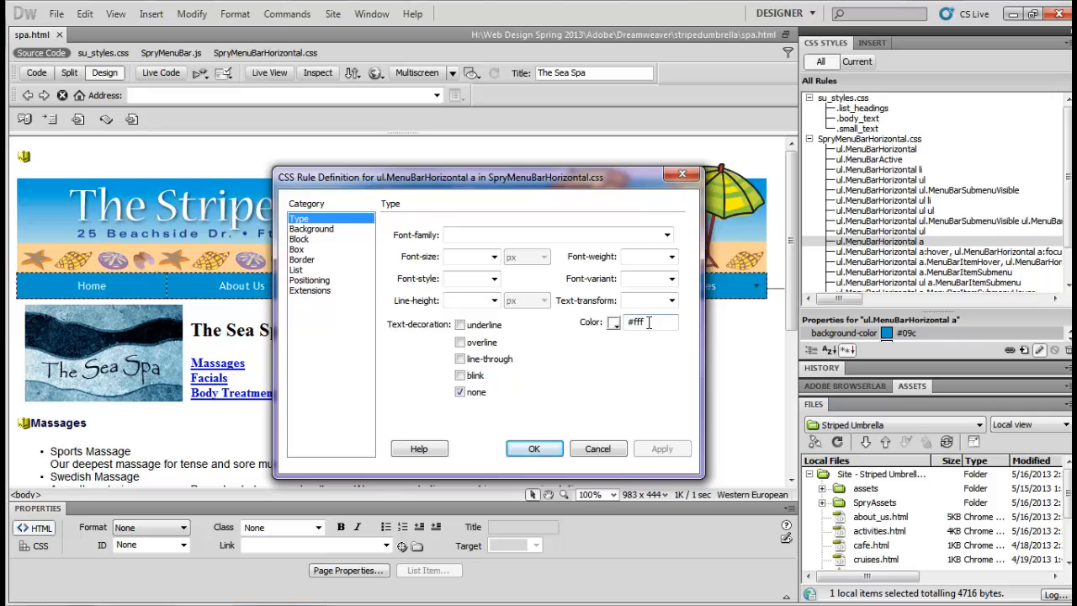
pyautogui.click(325, 229)
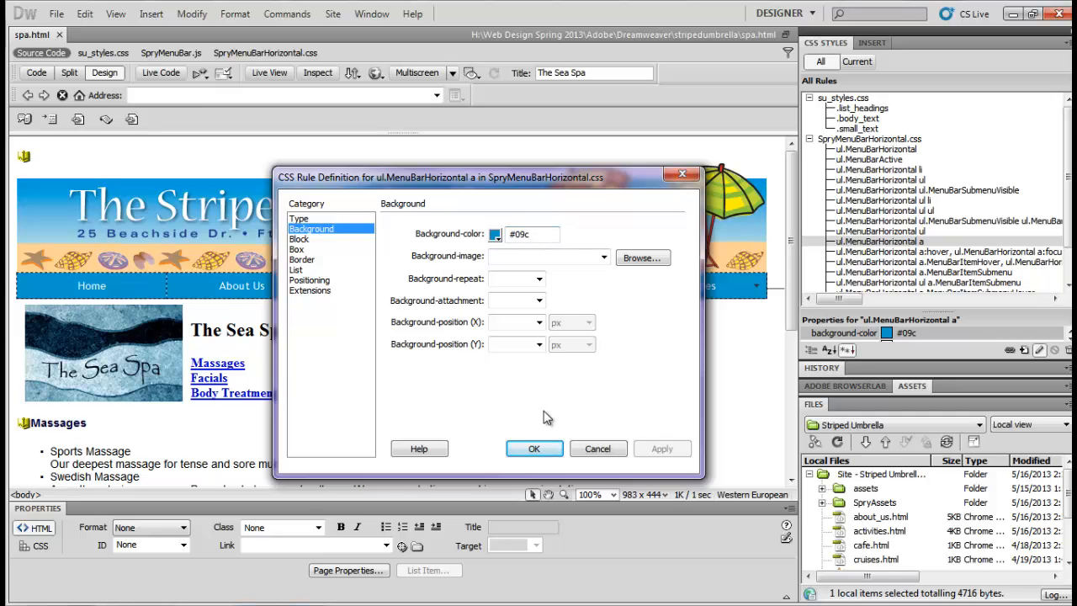
pyautogui.click(545, 450)
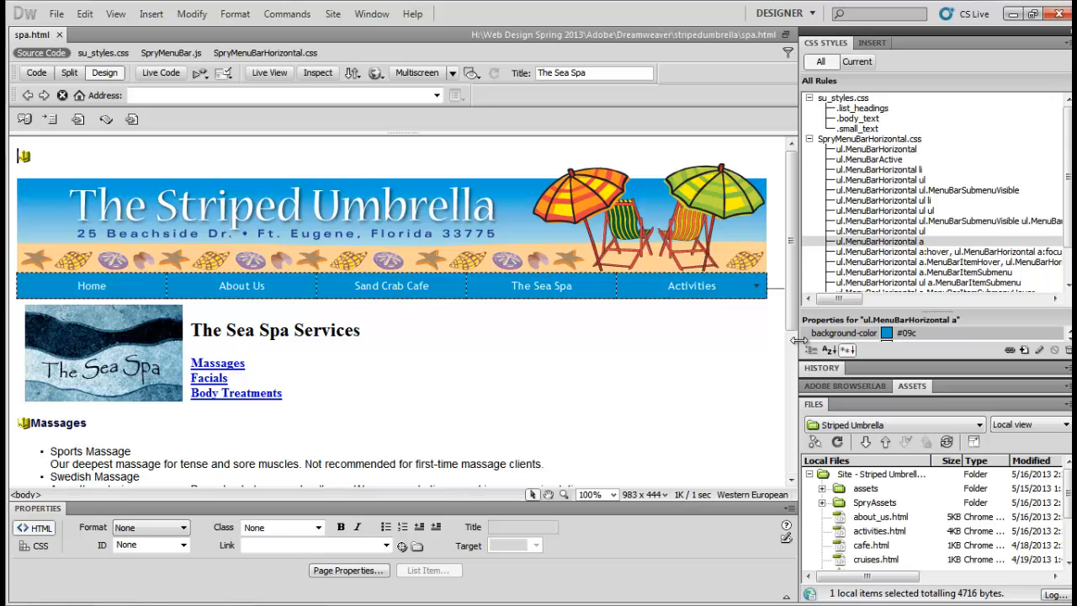
# - Widen the rule list enough to read the long selectors and review the text and background colors of the a.MenuBarItemHover rule
pyautogui.moveTo(794, 340); pyautogui.dragTo(358, 323)
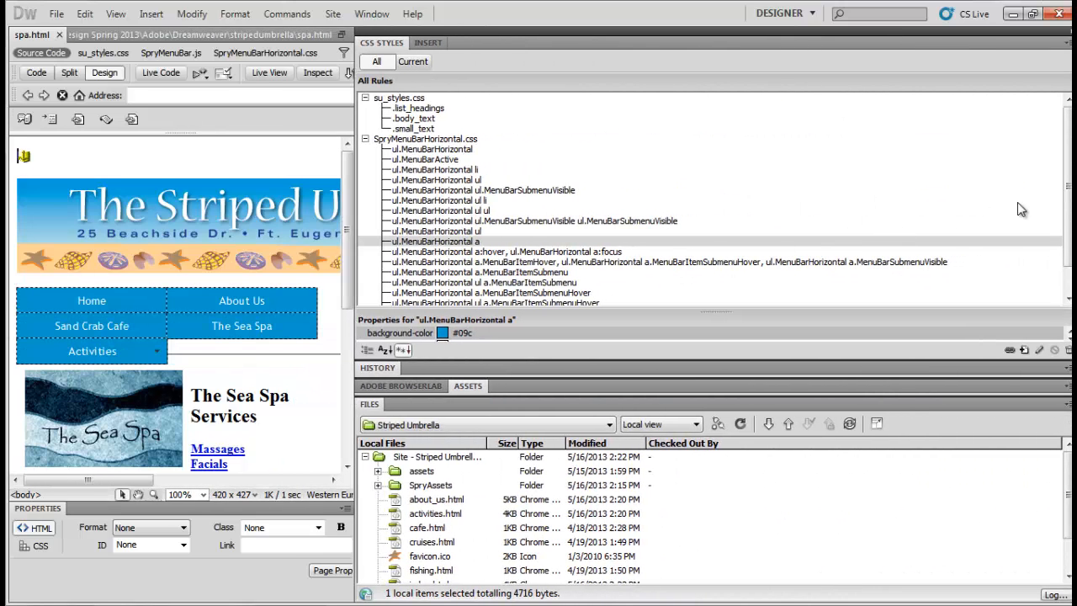
pyautogui.moveTo(1066, 180); pyautogui.dragTo(1066, 214)
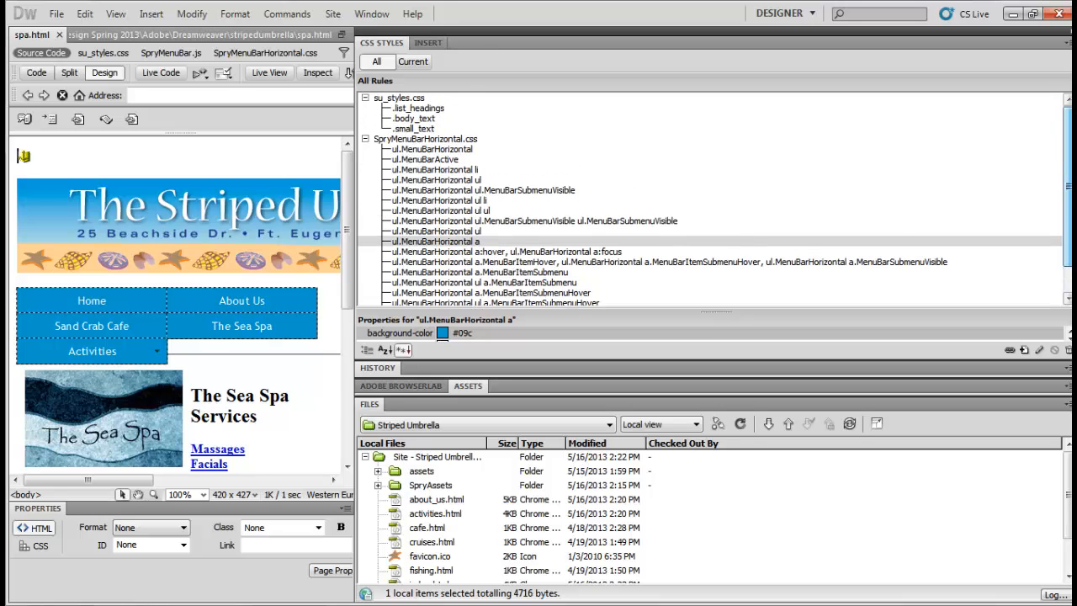
pyautogui.click(796, 262)
pyautogui.doubleClick(797, 262)
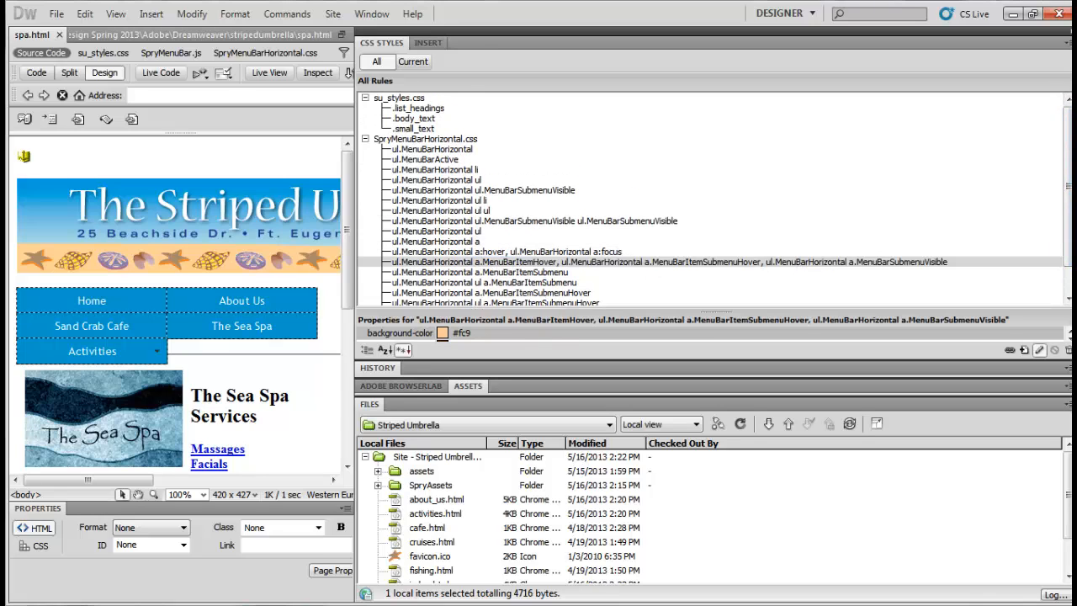
pyautogui.moveTo(171, 205); pyautogui.dragTo(258, 187)
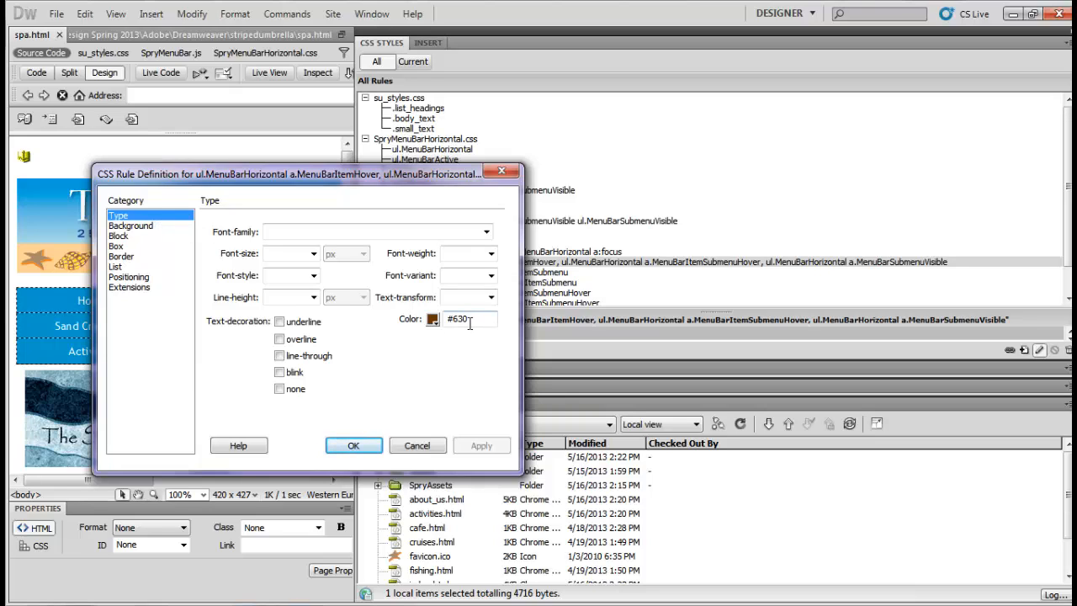
pyautogui.click(132, 225)
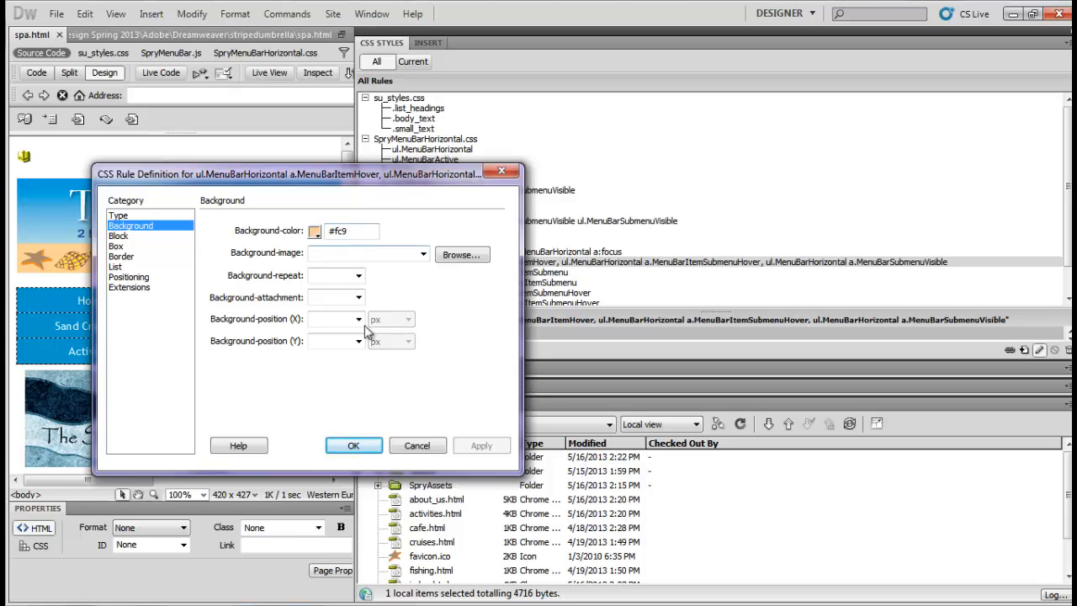
pyautogui.click(354, 447)
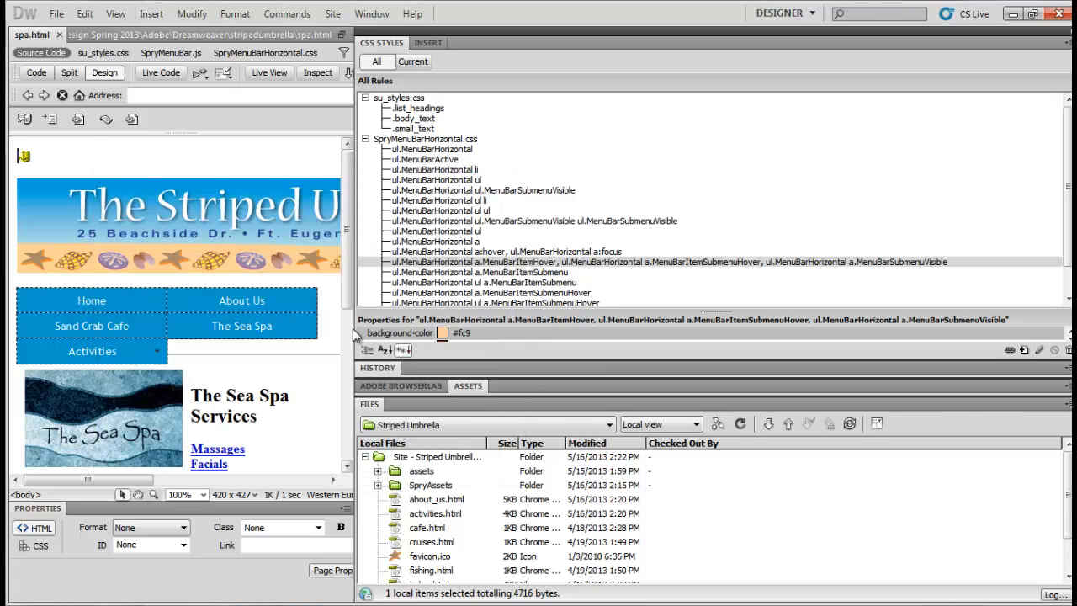
pyautogui.moveTo(353, 328); pyautogui.dragTo(699, 339)
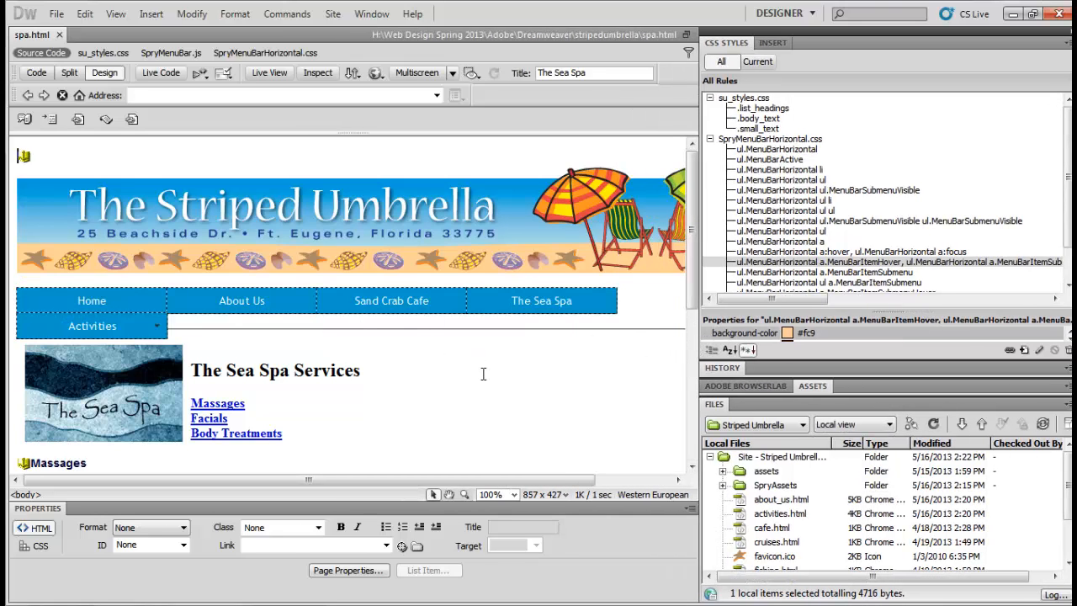
# - Preview the spa.html page in the browser and test the menu bar's Home and The Sea Spa links
pyautogui.click(351, 346)
pyautogui.press('F12')
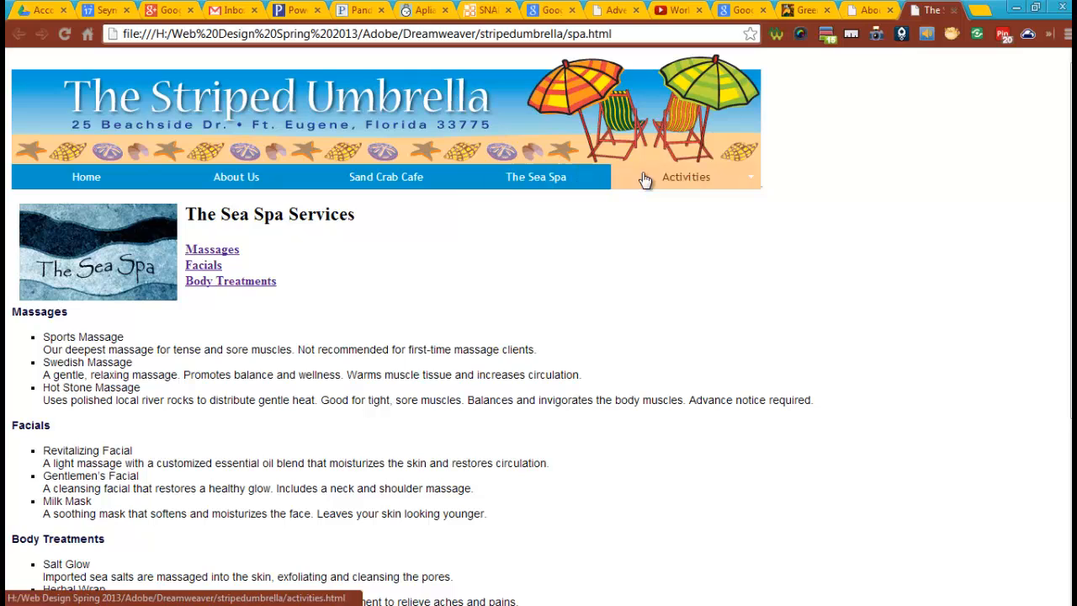
pyautogui.click(84, 177)
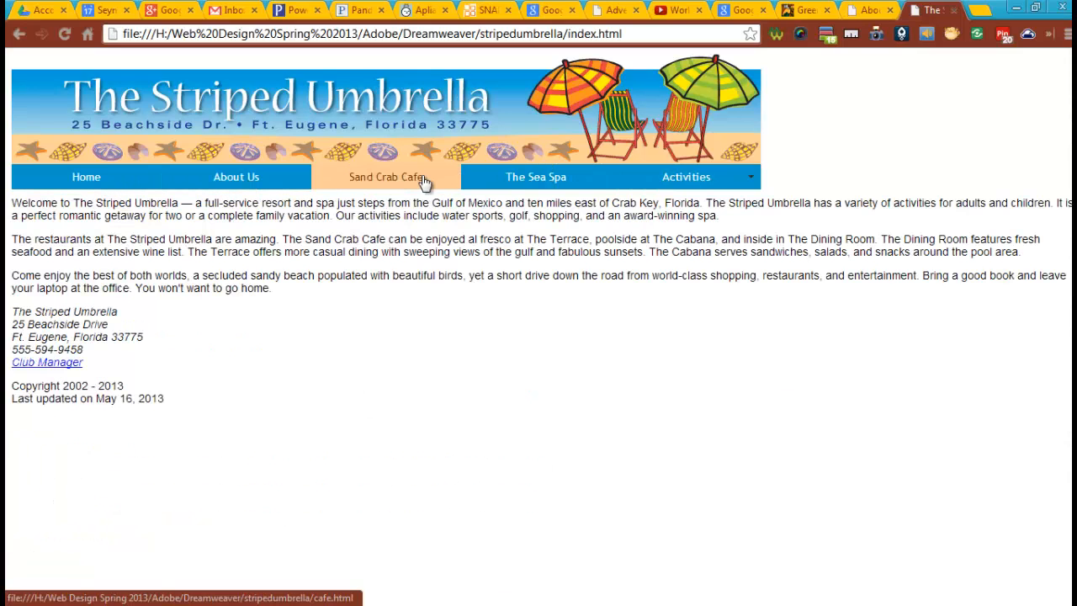
pyautogui.click(513, 185)
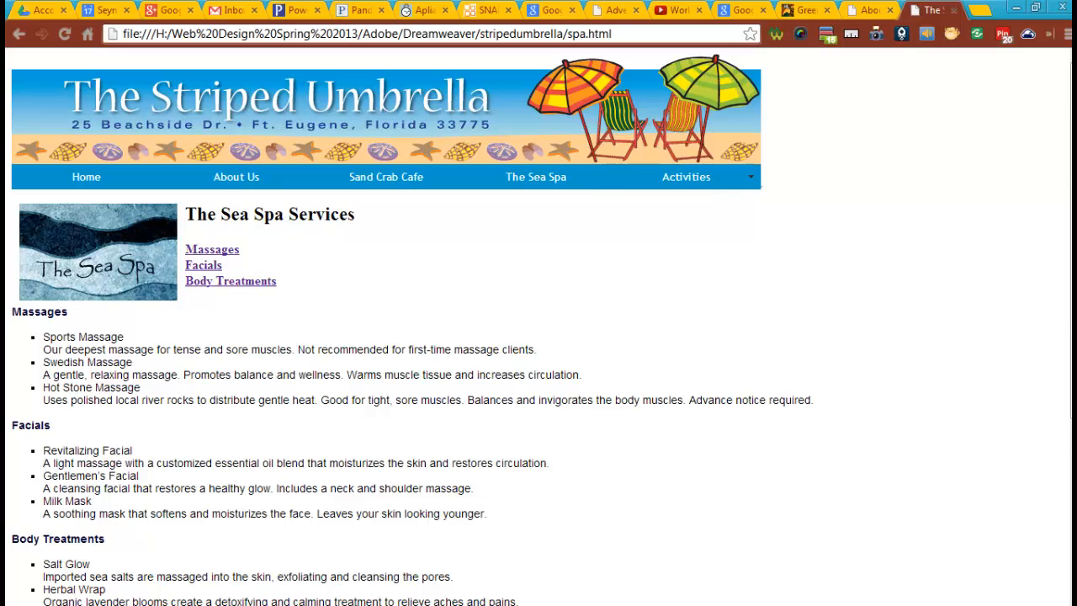
# - Switch back to Dreamweaver and copy the whole Spry menu bar on the spa.html page
pyautogui.hotkey('alt', 'Tab')
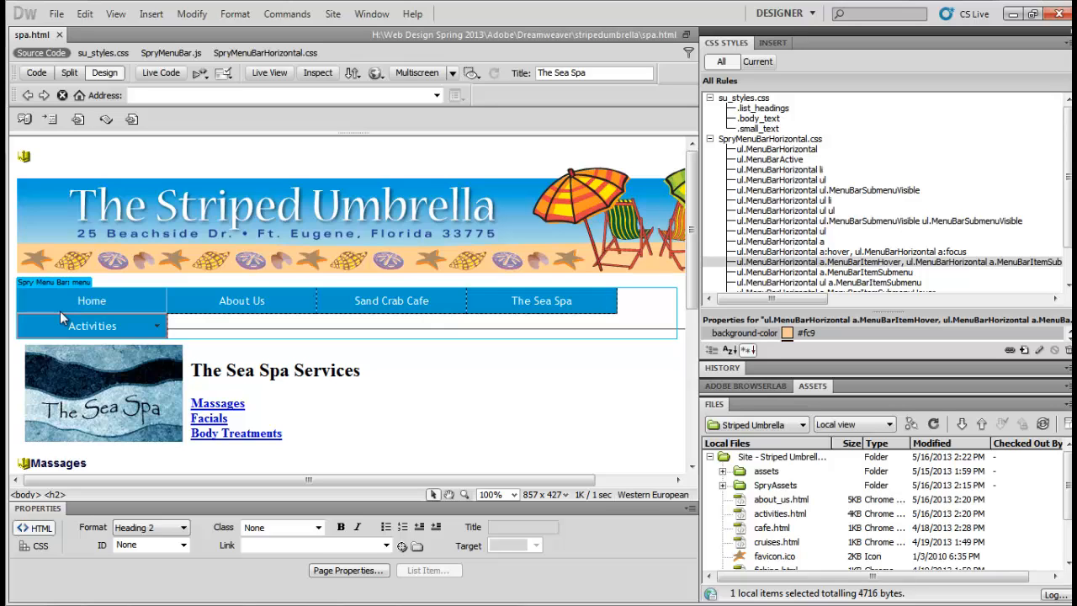
pyautogui.click(57, 283)
pyautogui.click(85, 15)
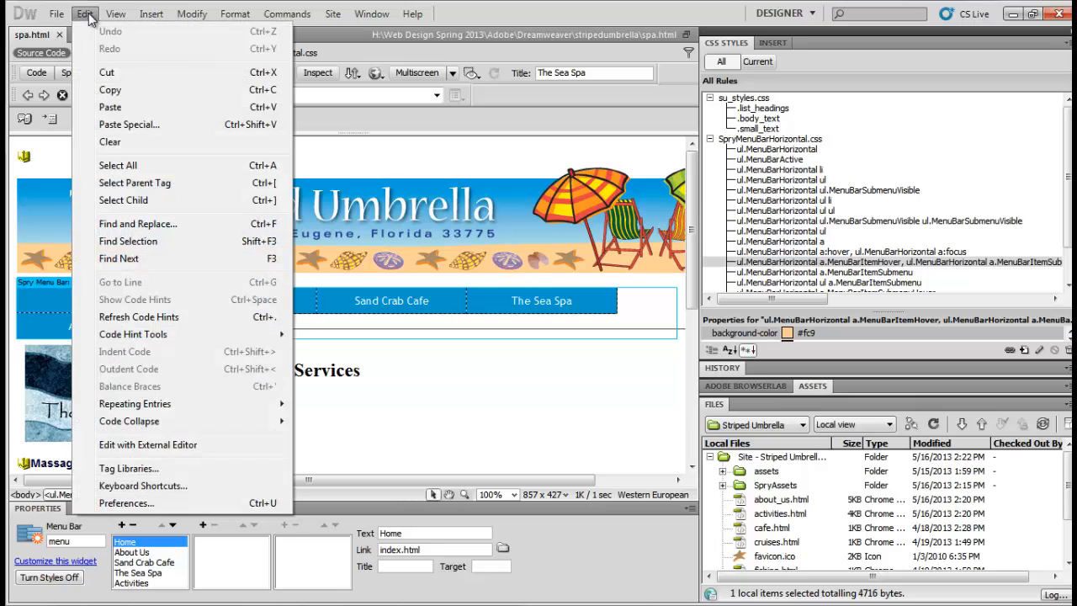
pyautogui.click(110, 90)
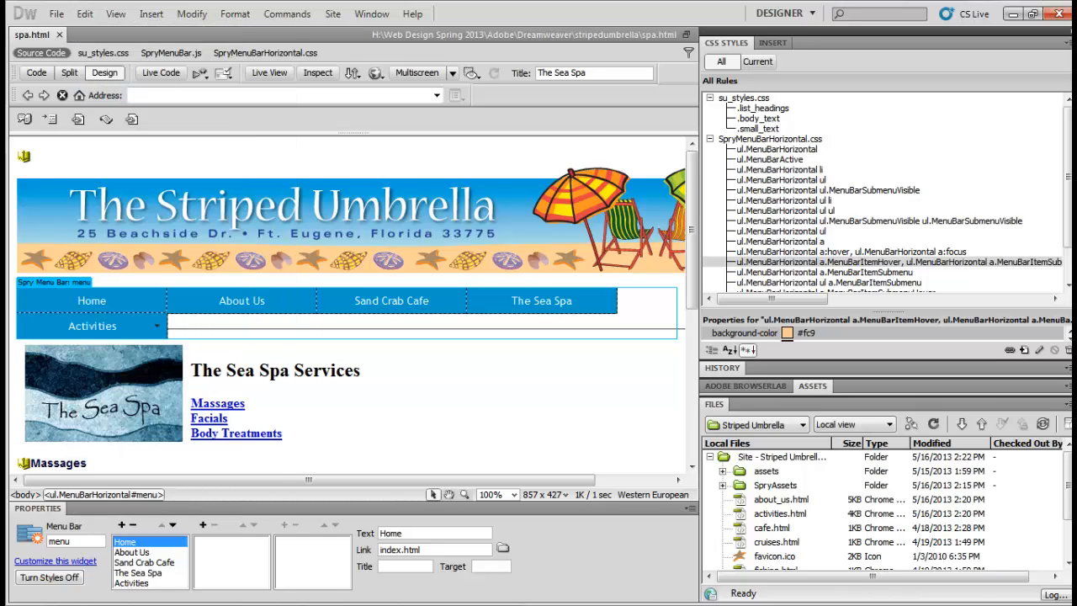
# - Open about_us.html to check its menu bar and the browser preview options, and close the page again
pyautogui.doubleClick(772, 500)
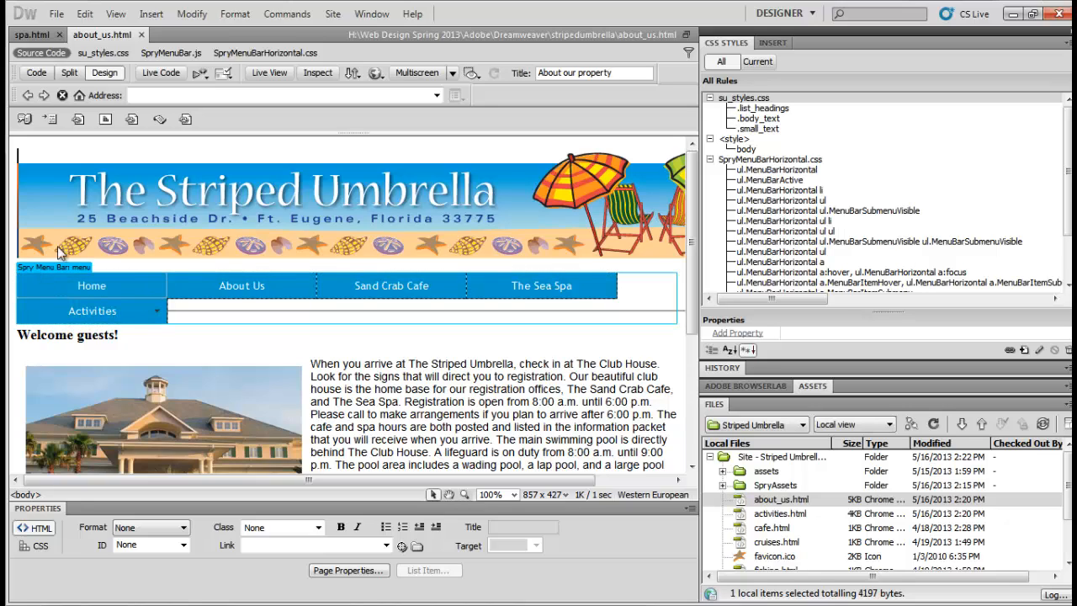
pyautogui.click(29, 282)
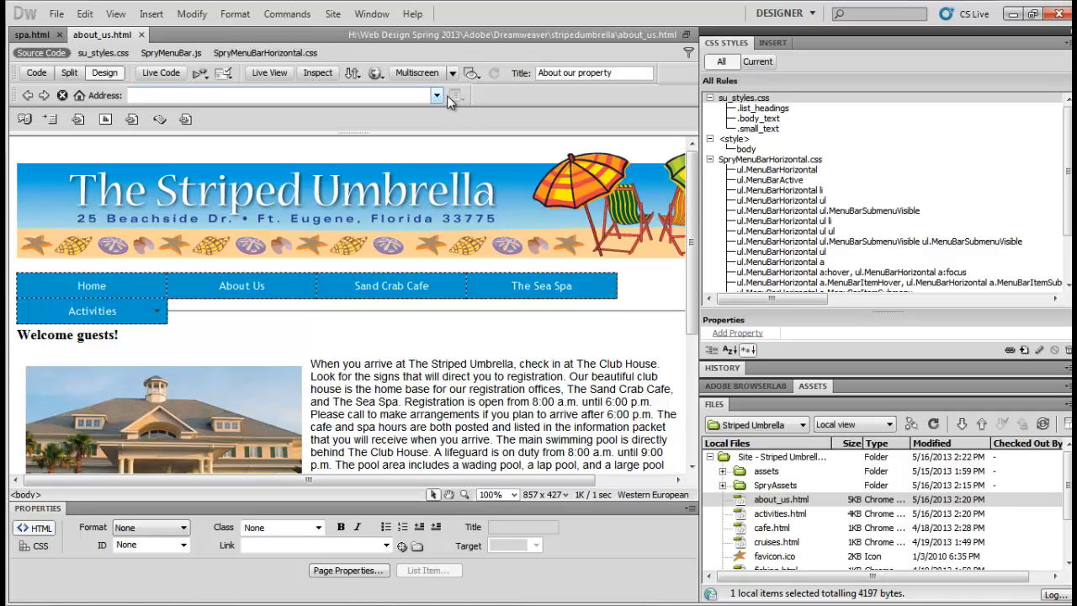
pyautogui.click(378, 74)
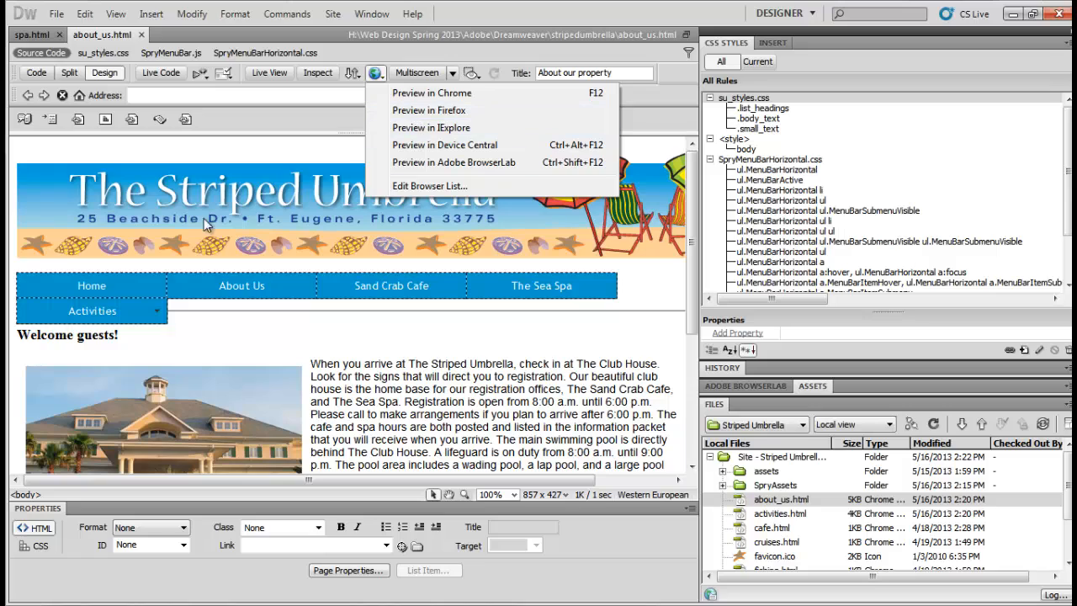
pyautogui.click(143, 35)
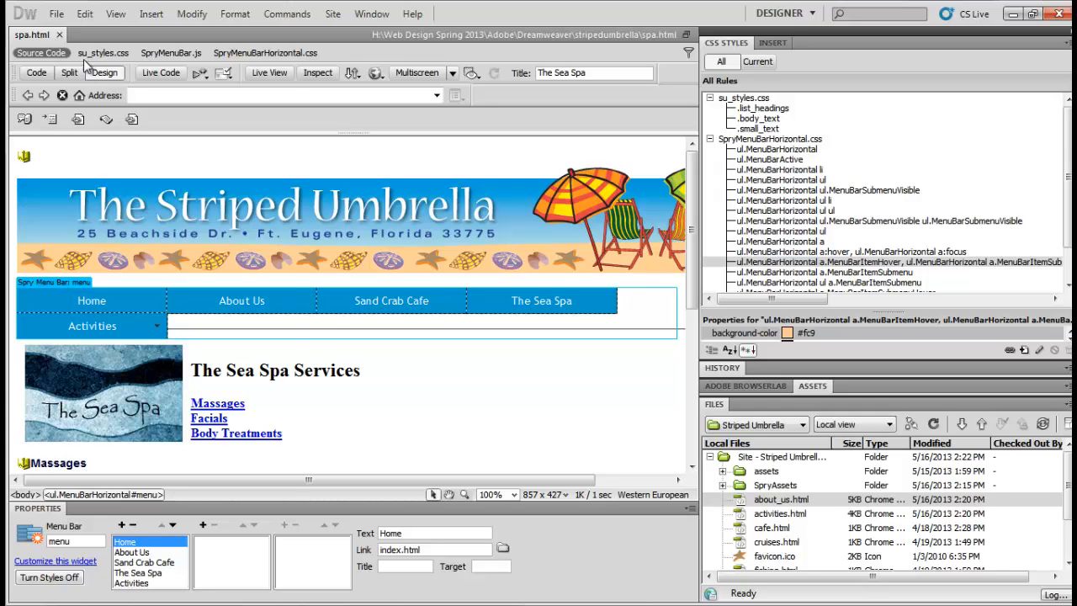
# - Clear the selected Spry menu bar from spa.html and undo the deletion
pyautogui.click(86, 15)
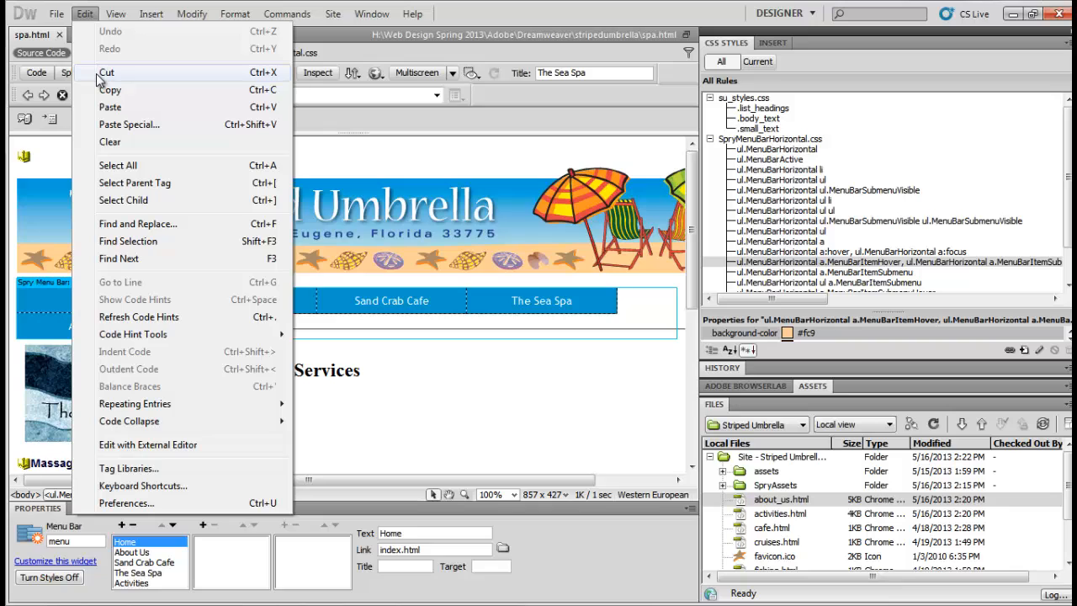
pyautogui.click(110, 141)
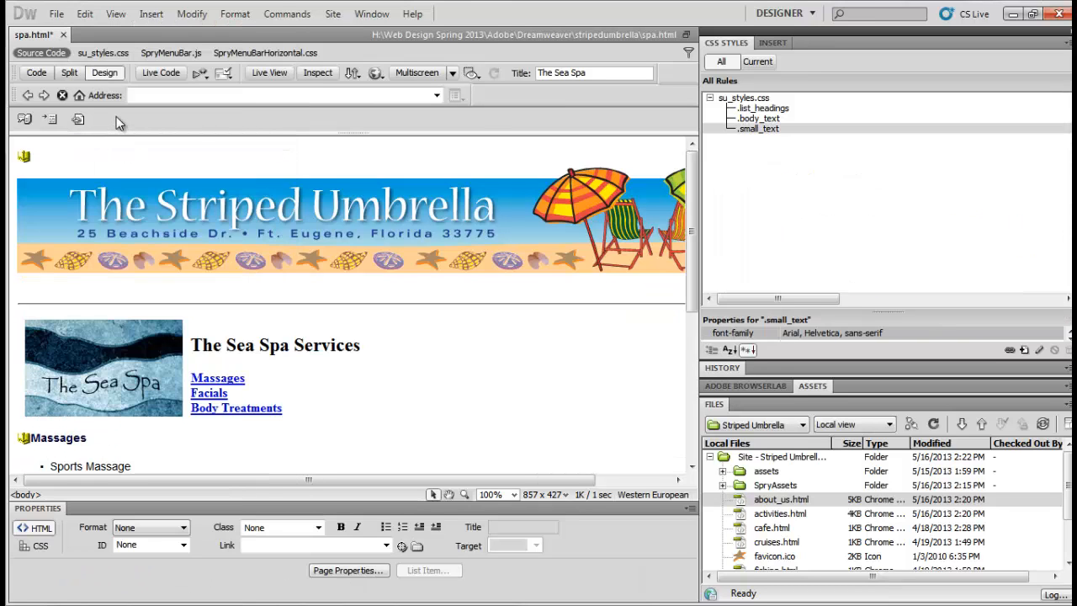
pyautogui.hotkey('ctrl', 'z')
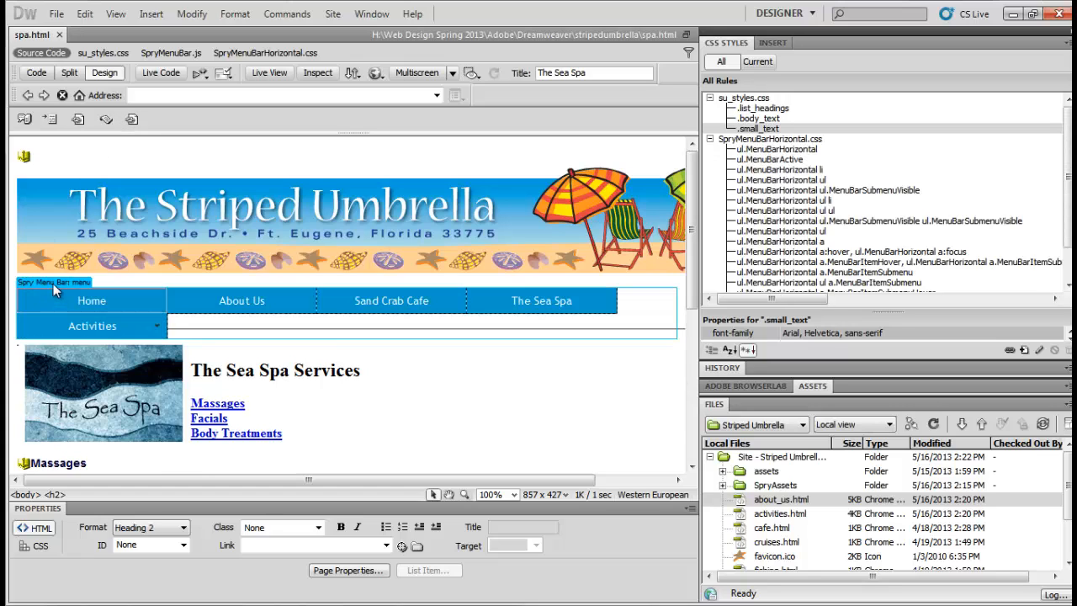
# - Select the entire Spry menu bar on the spa.html page and delete it
pyautogui.click(53, 283)
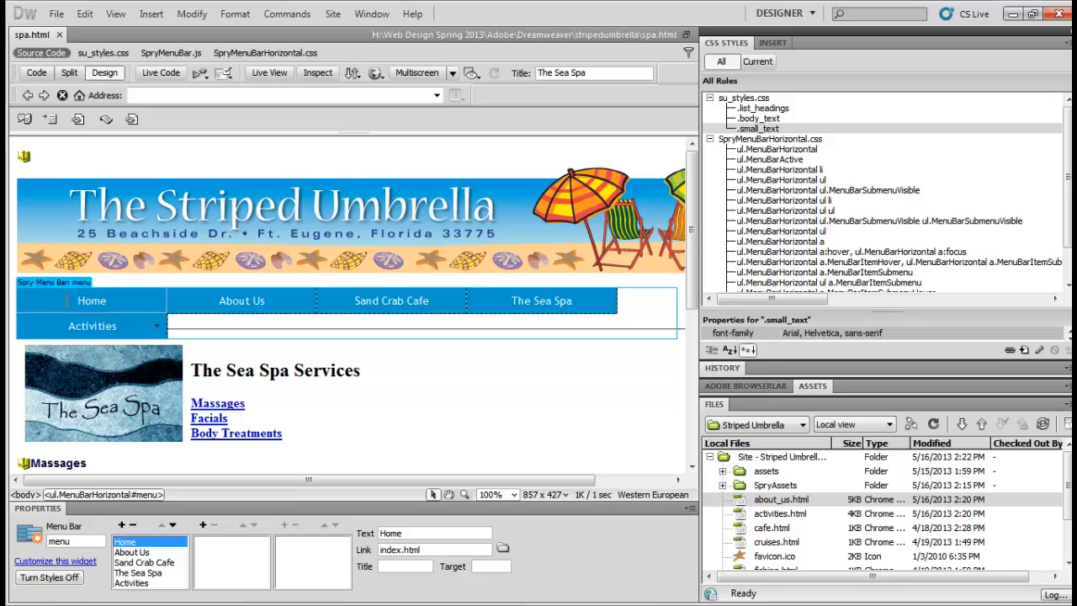
pyautogui.click(85, 13)
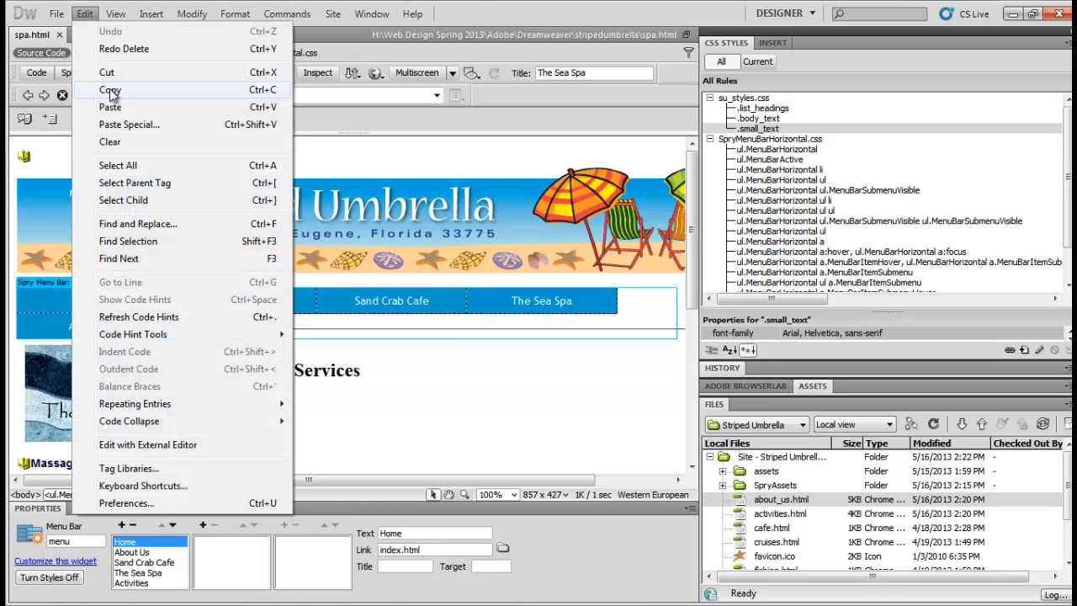
pyautogui.click(104, 141)
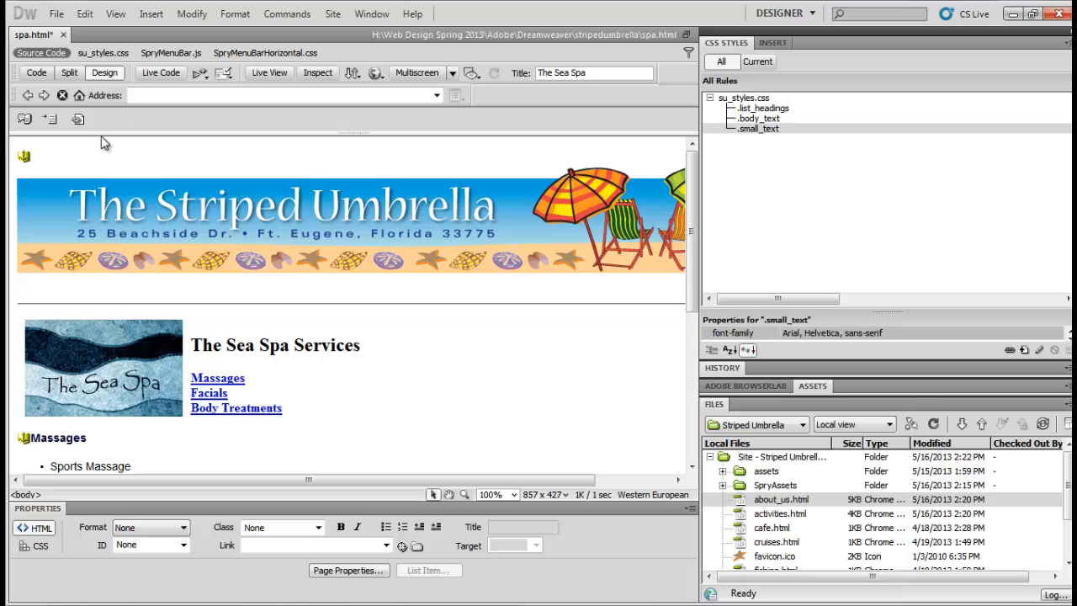